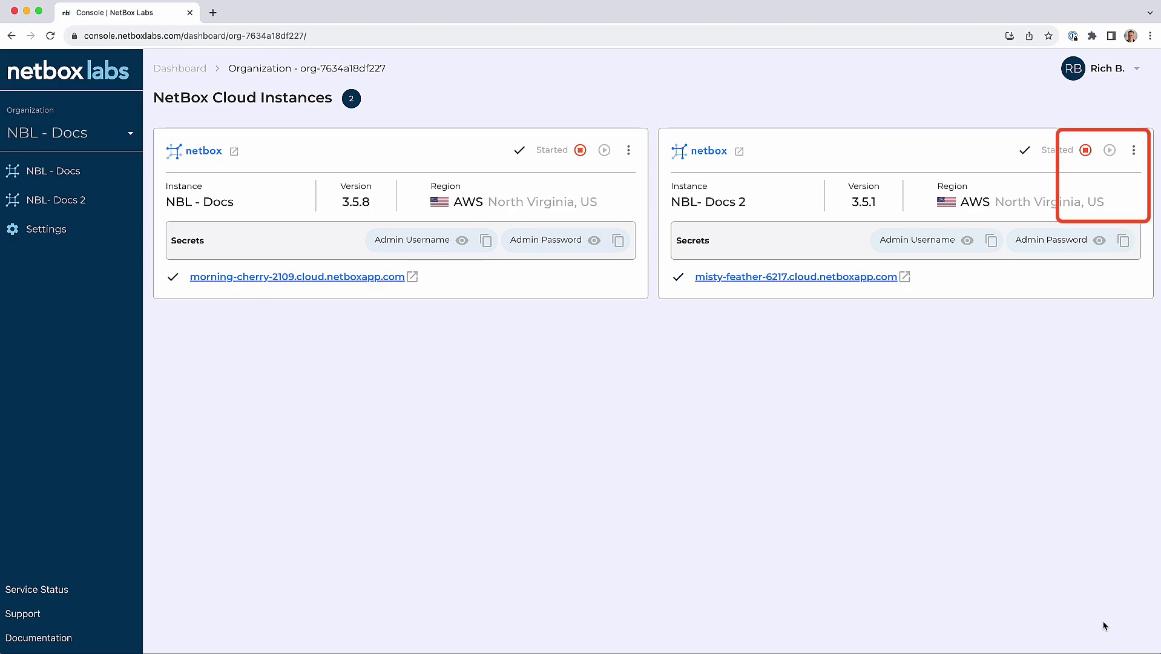
# Choose Manage from the NBL- Docs 2 instance card's three-dot menu
pyautogui.click(1135, 153)
# Apply a Version Upgrade to NetBox v3.5.7 for NBL- Docs 2
pyautogui.click(1101, 180)
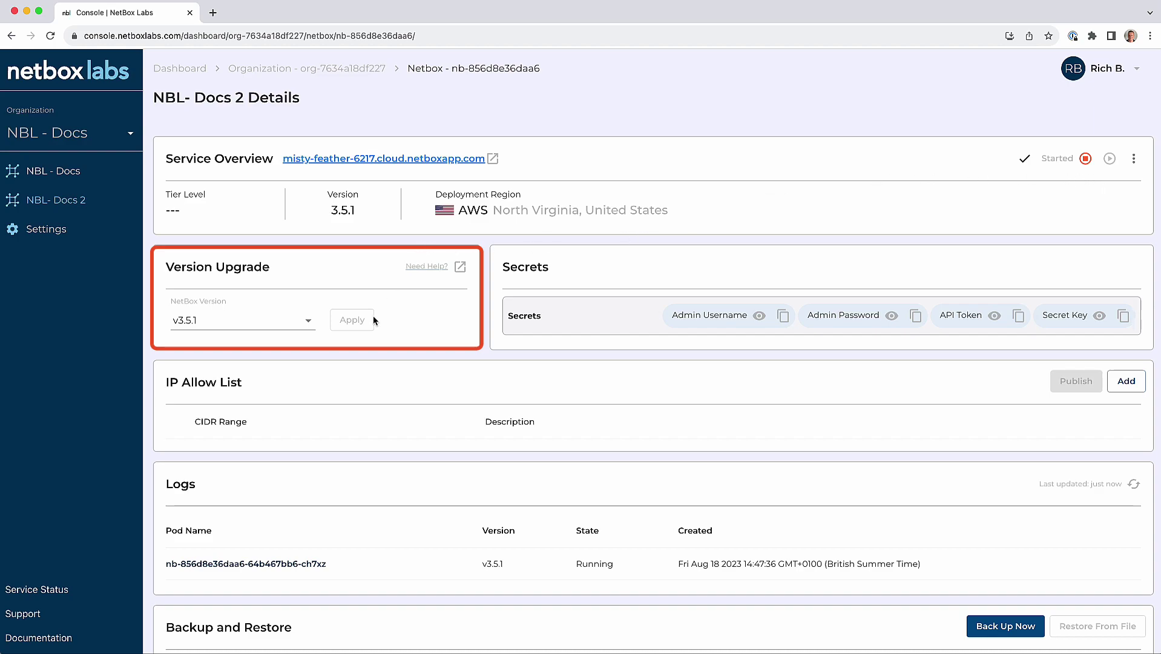
pyautogui.click(306, 324)
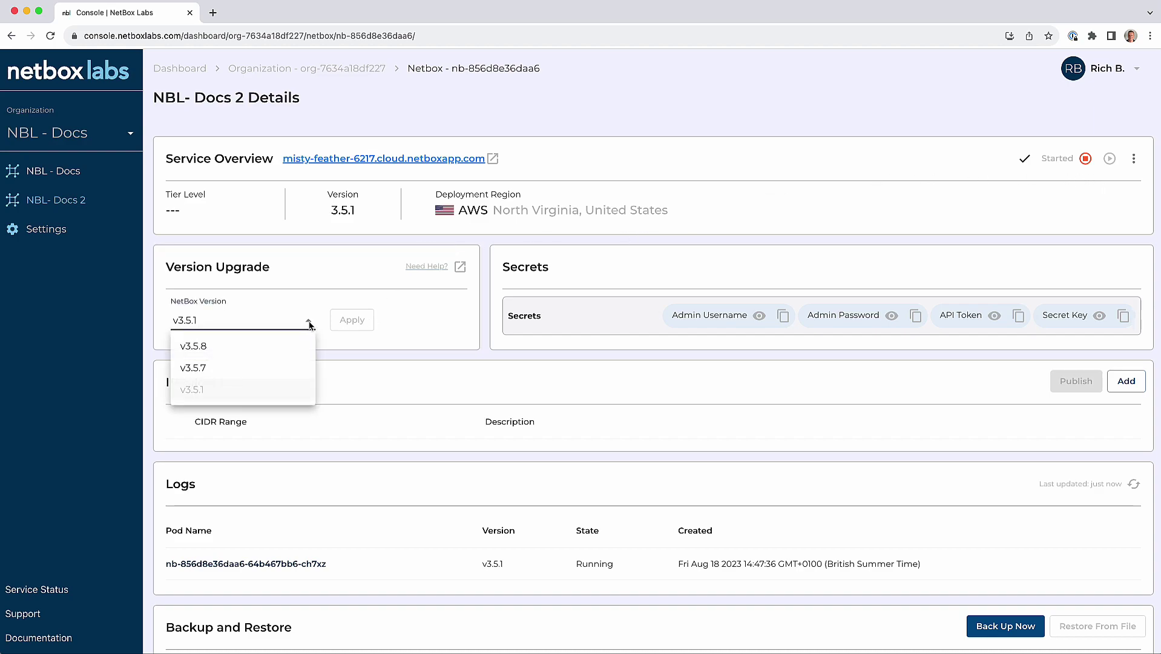
pyautogui.click(238, 371)
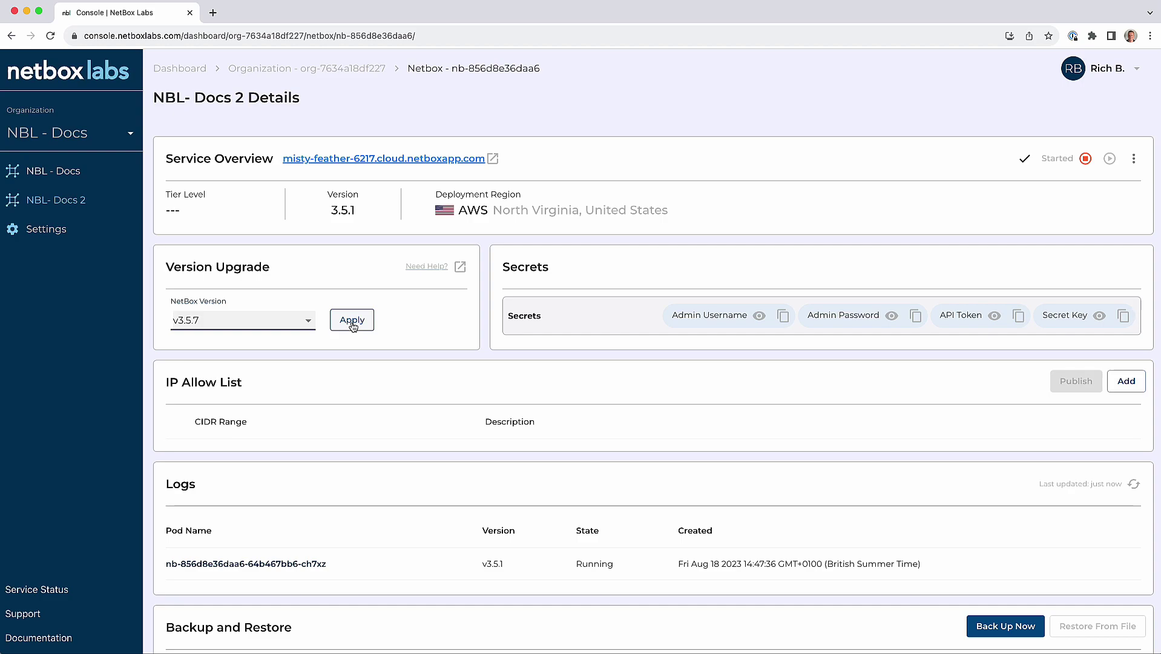
pyautogui.click(351, 322)
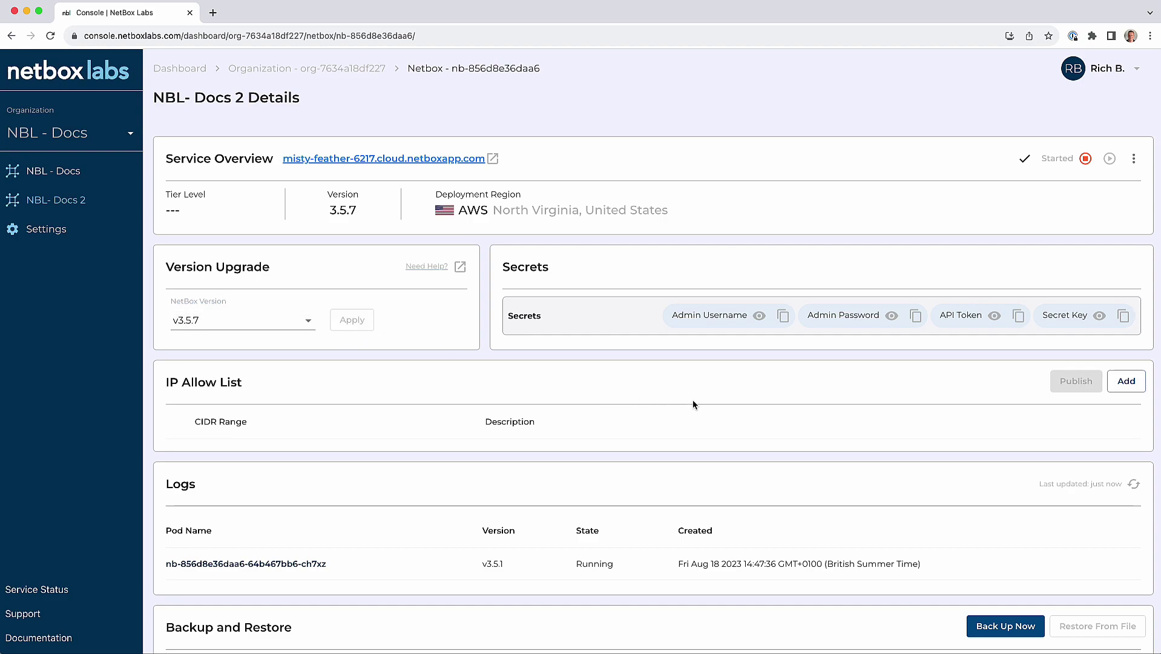
pyautogui.scroll(-1, 849, 420)
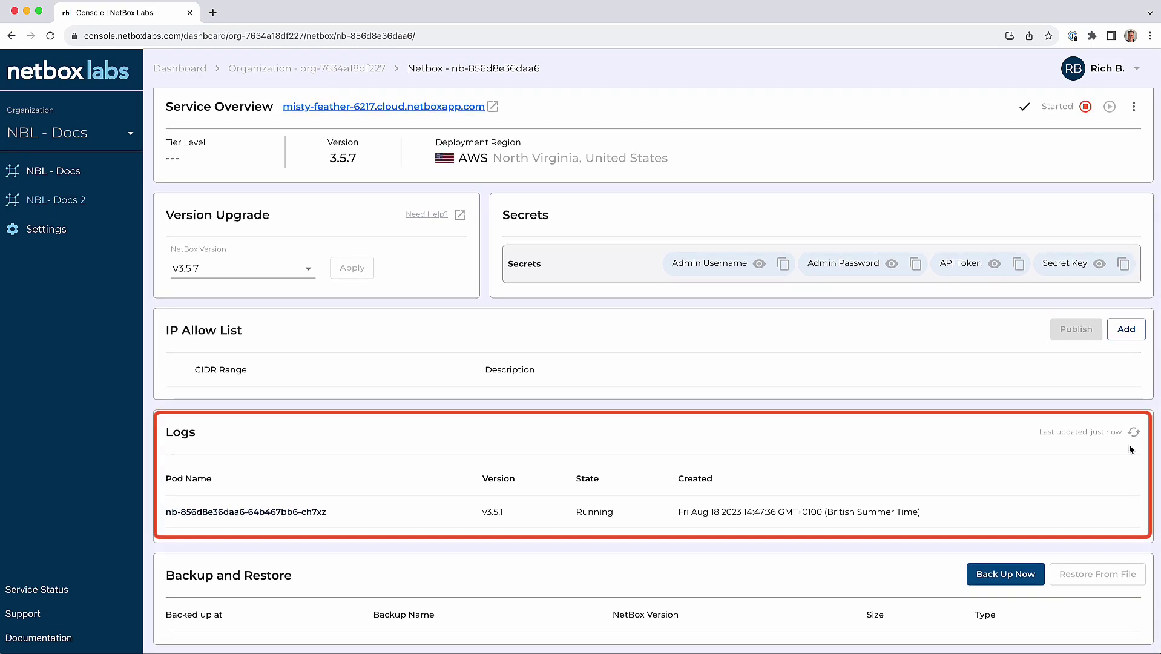
# Refresh the Logs pod list and select the new v3.5.7 pod
pyautogui.click(1134, 433)
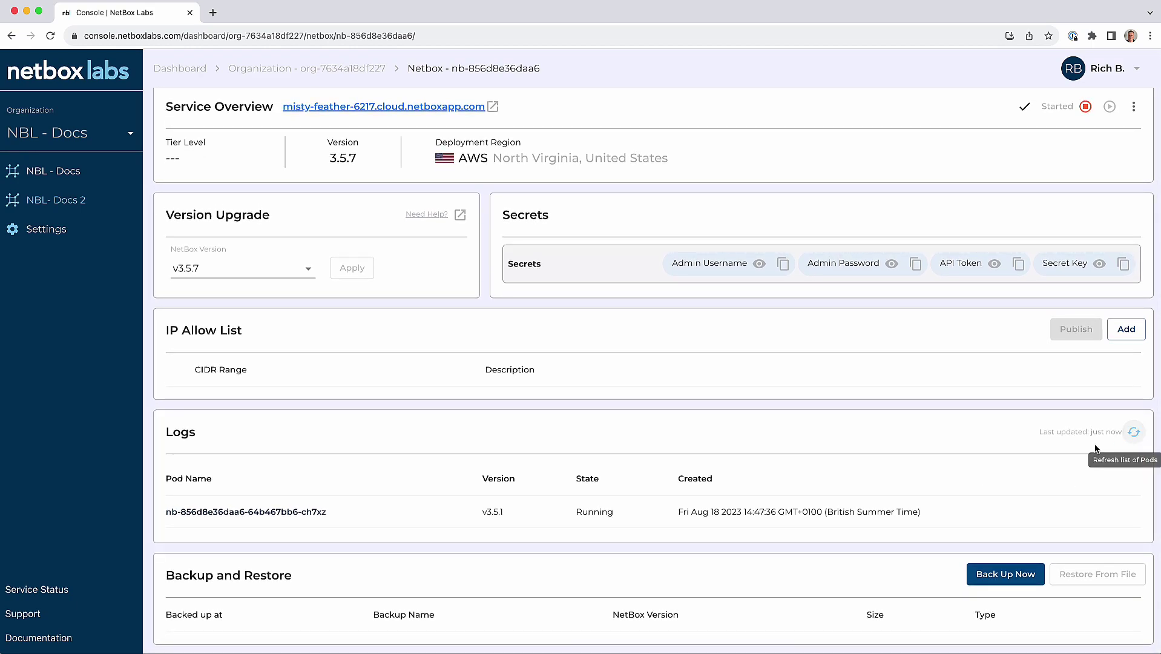
pyautogui.scroll(-1, 317, 498)
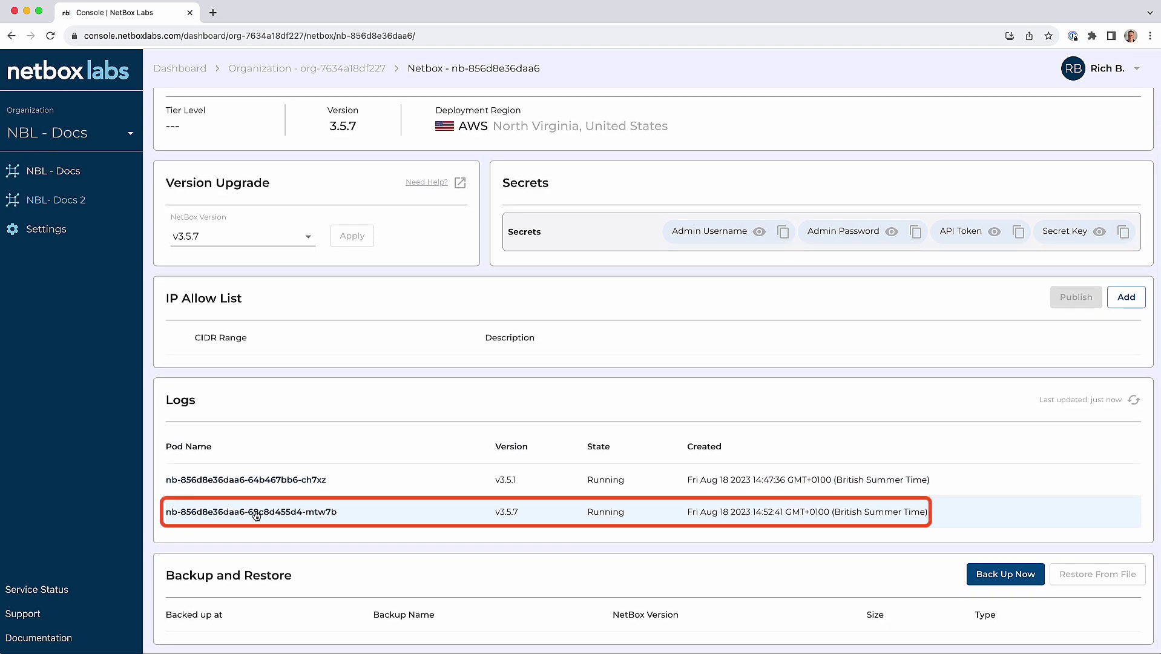
pyautogui.click(256, 514)
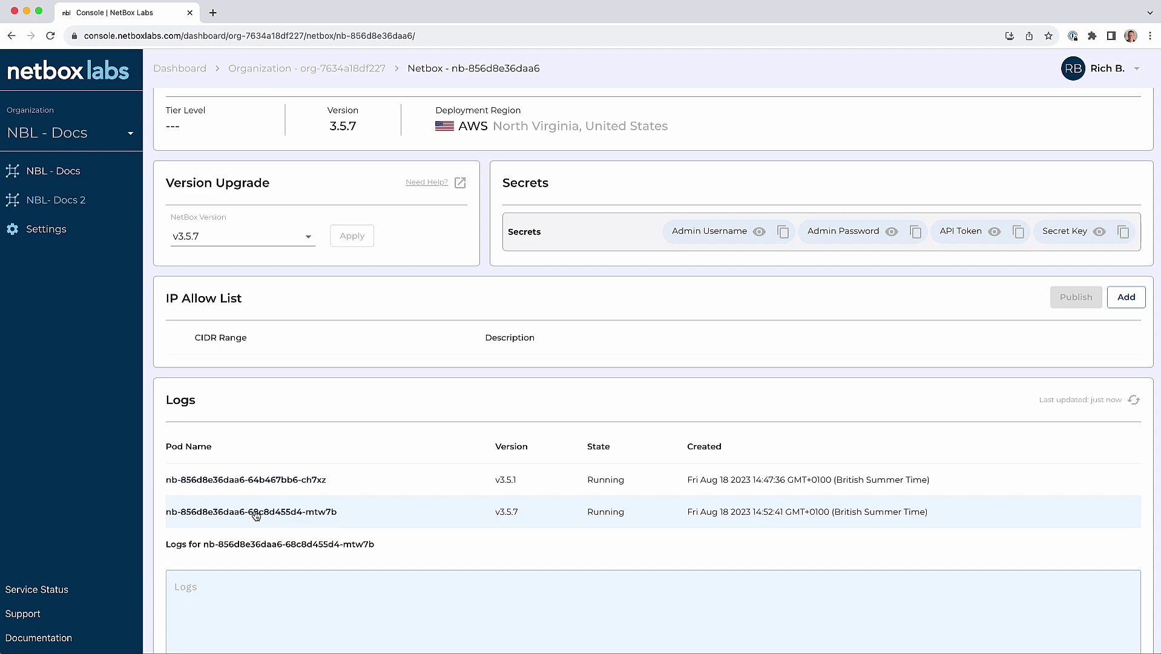
pyautogui.scroll(-2, 256, 514)
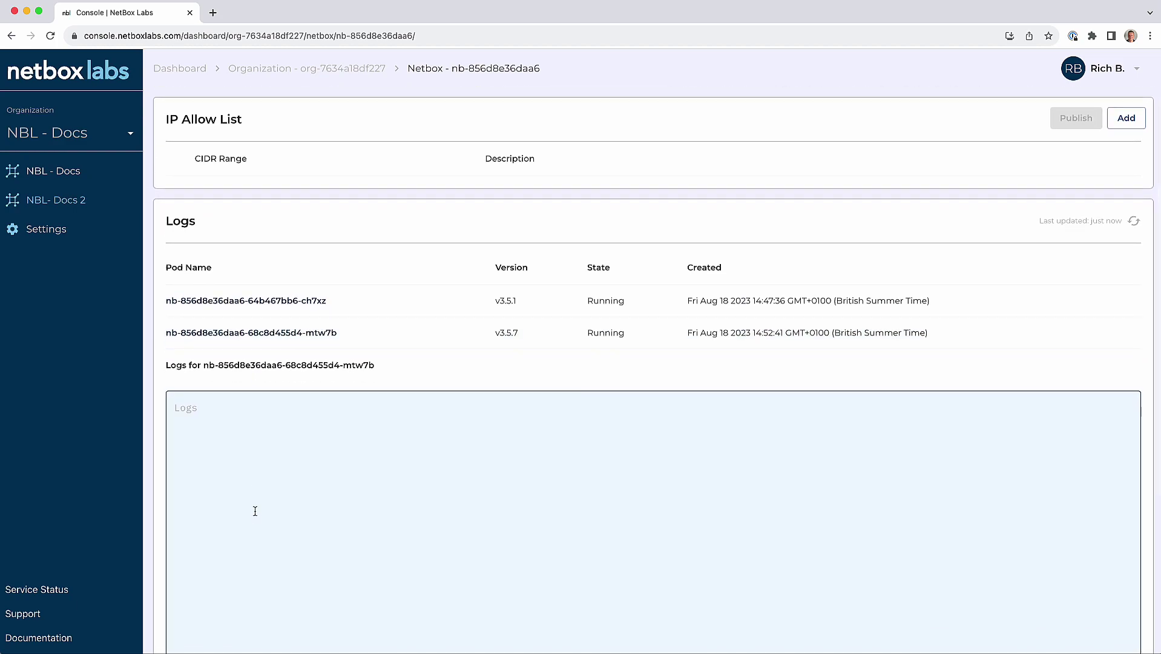
# Load the v3.5.7 pod's log output showing completed database migrations
pyautogui.click(238, 338)
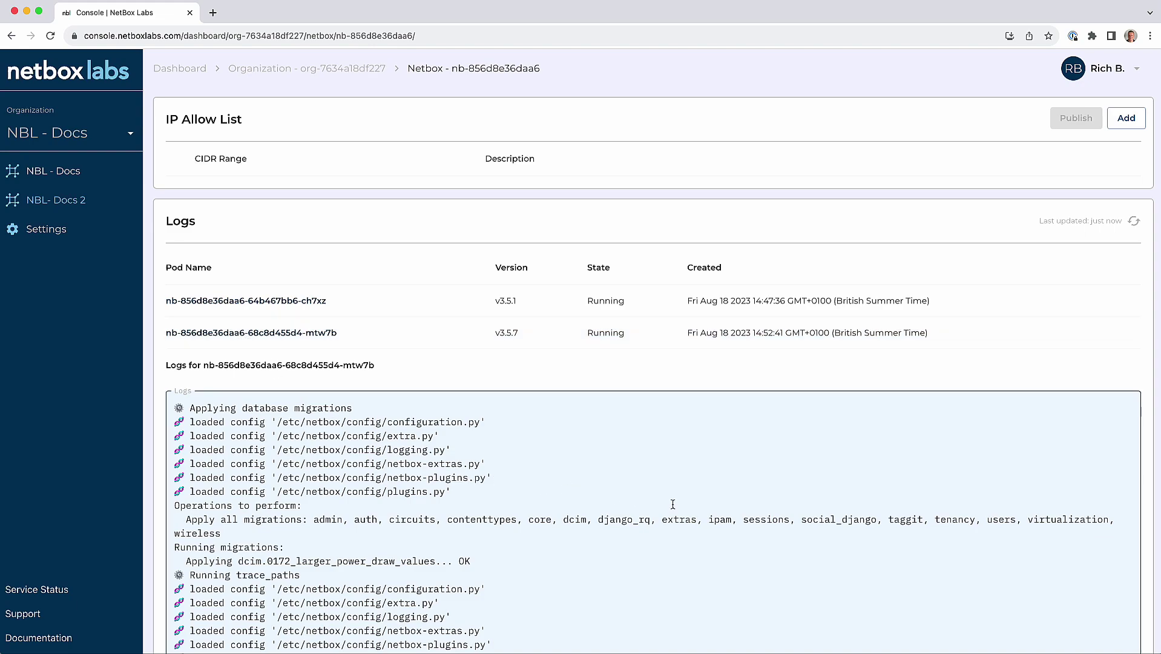
pyautogui.scroll(-1, 672, 505)
pyautogui.scroll(-2, 672, 505)
pyautogui.scroll(-2, 907, 363)
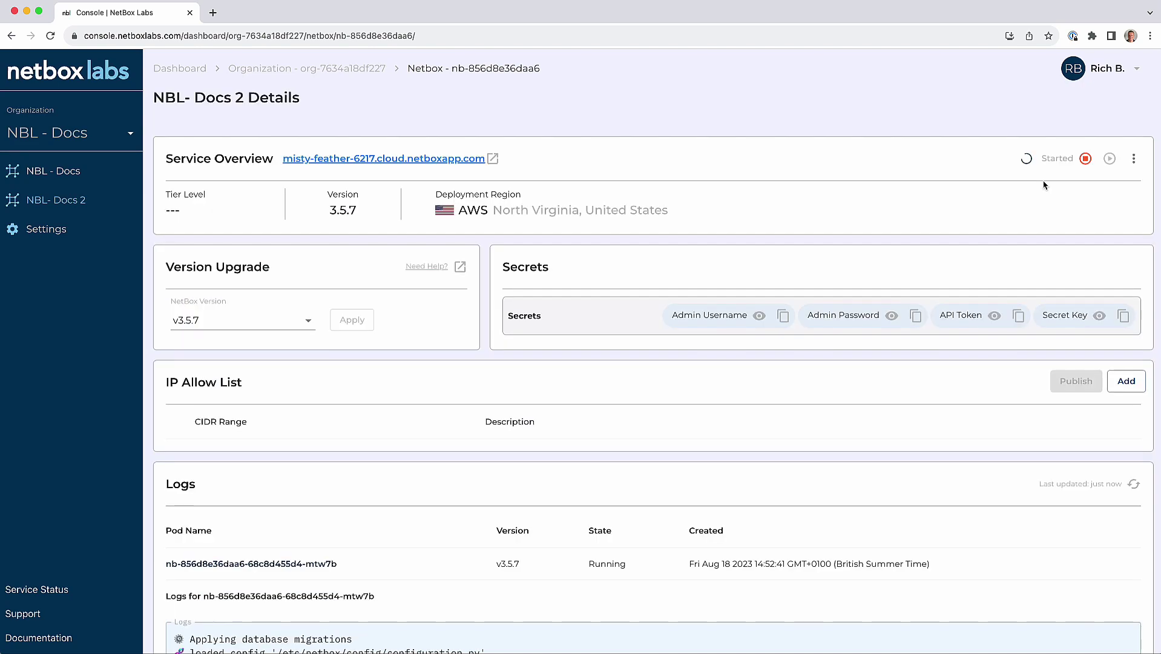
pyautogui.scroll(4, 1040, 185)
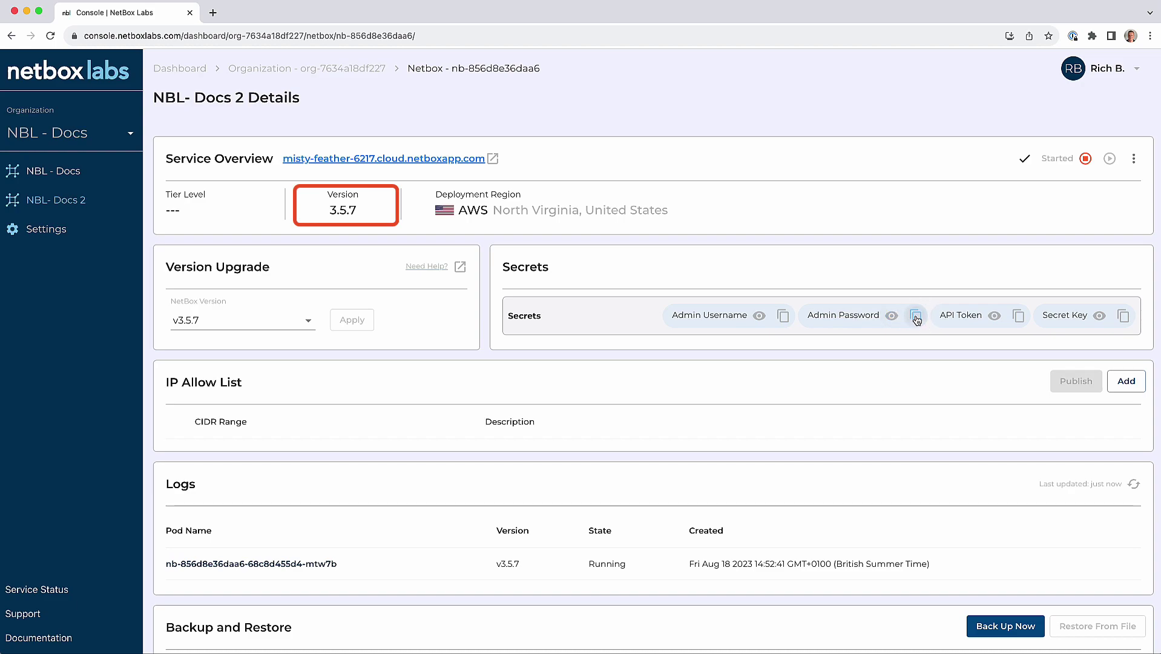
# Launch misty-feather-6217.cloud.netboxapp.com and start entering the login username
pyautogui.click(404, 160)
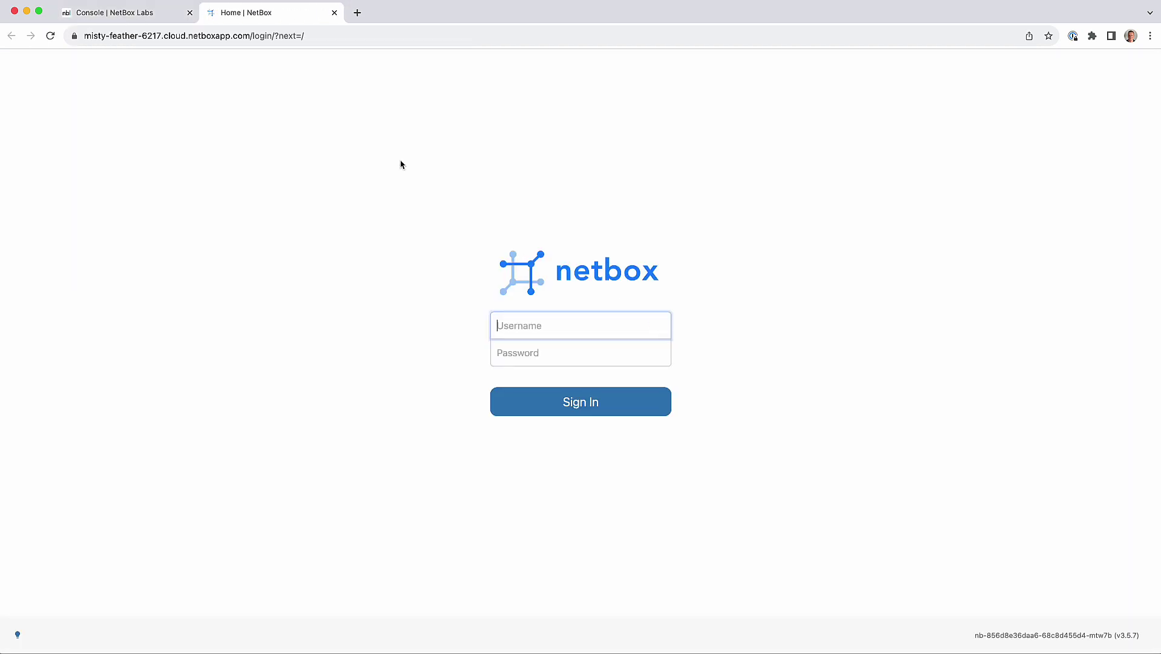
pyautogui.click(590, 324)
pyautogui.write('admin')
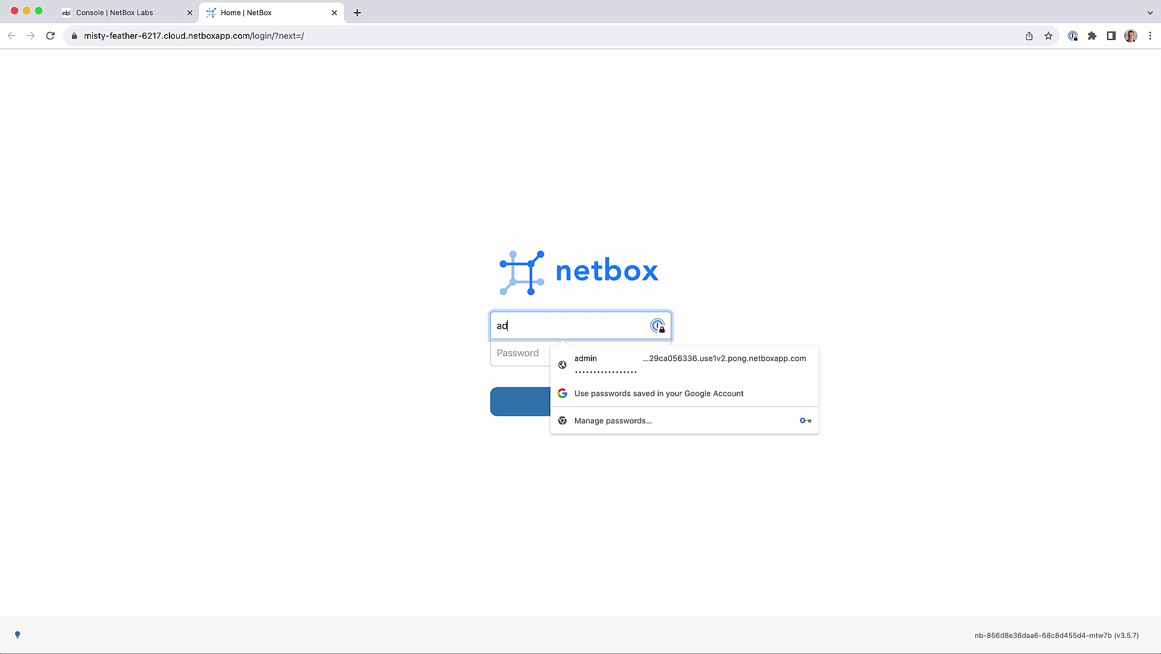